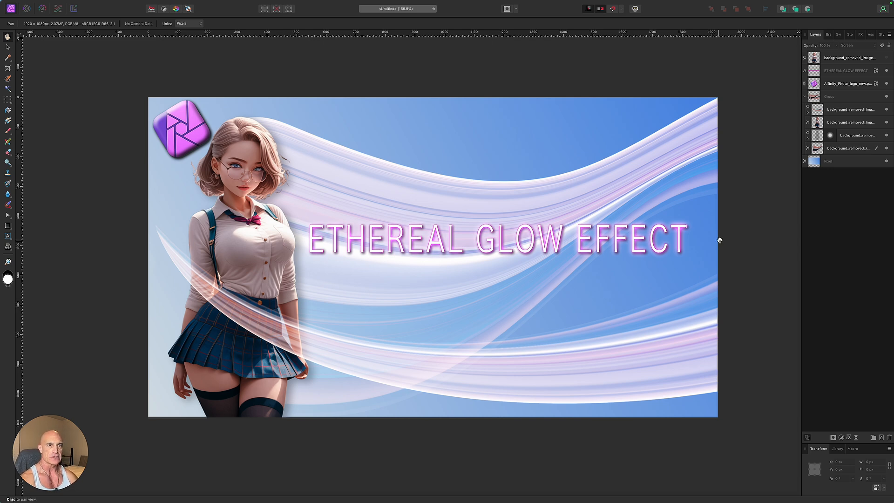
- Delete every layer except the hidden character cutout, and make the cutout visible on the blank canvas
left_click(853, 74)
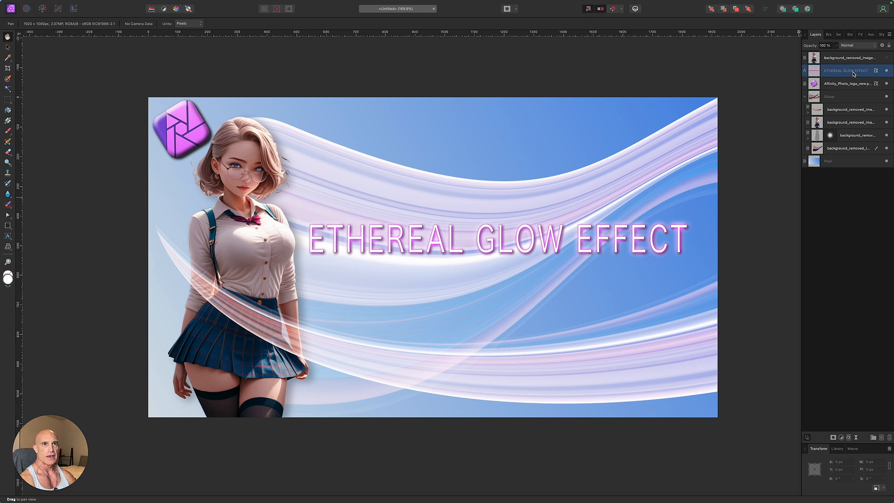
key("Delete")
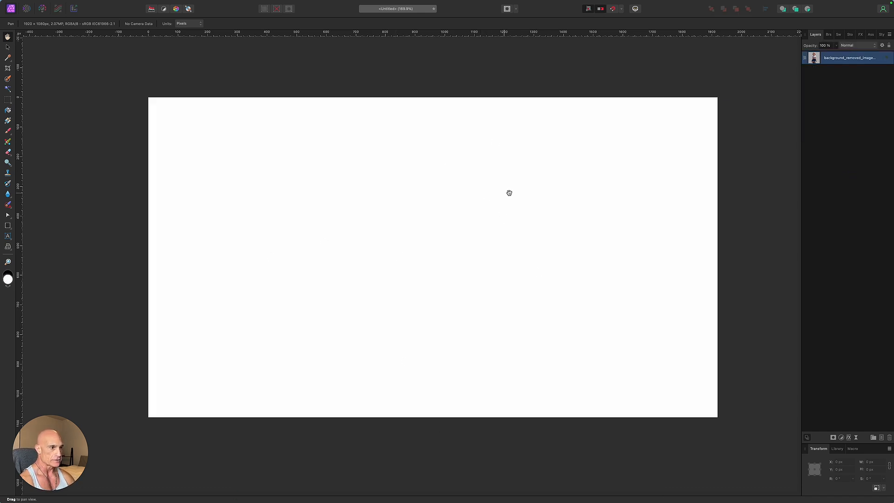
left_click(888, 59)
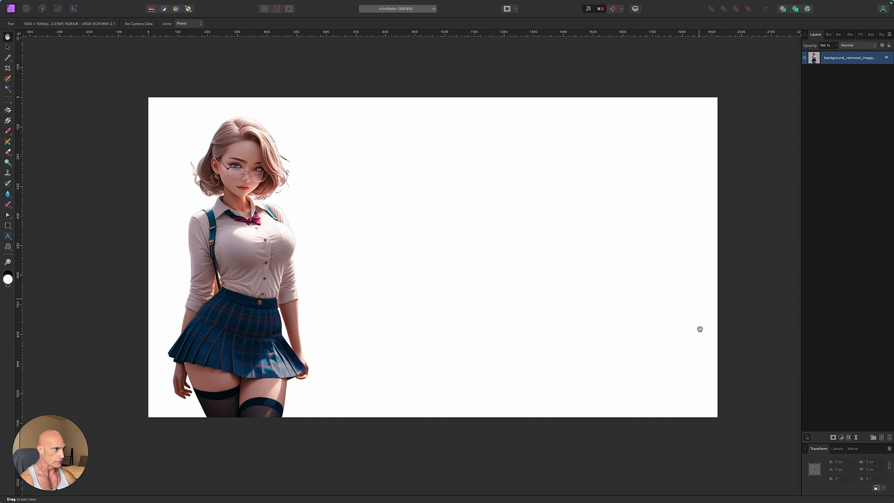
- Add a pixel layer beneath the character and fill it with a linear gradient from the canvas's bottom-left corner to its top-right corner
left_click(882, 439)
left_click_drag(840, 60, 838, 84)
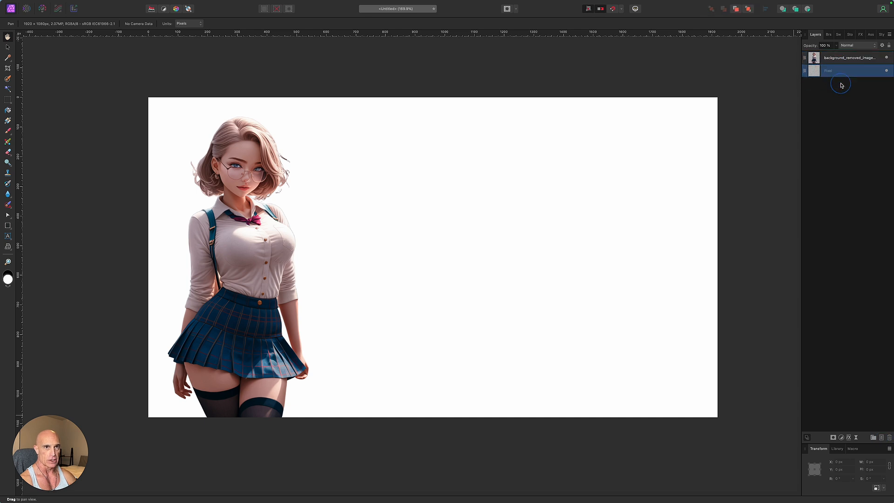
left_click(8, 121)
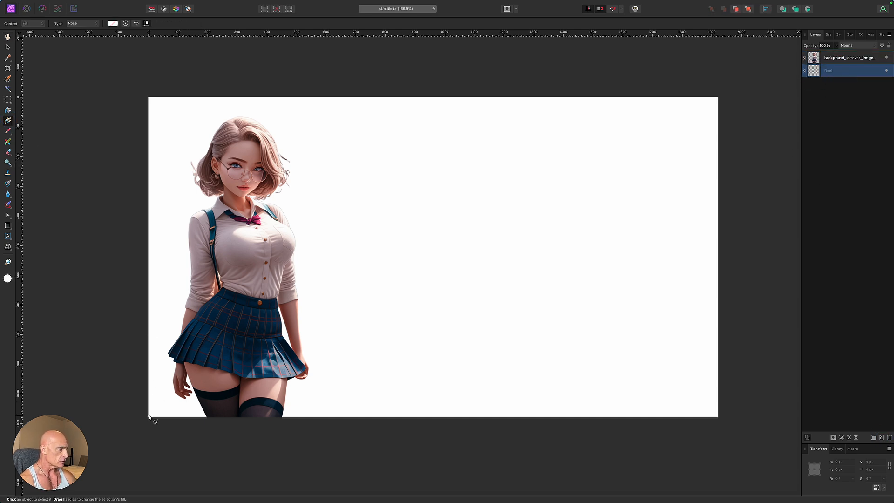
left_click_drag(148, 418, 718, 98)
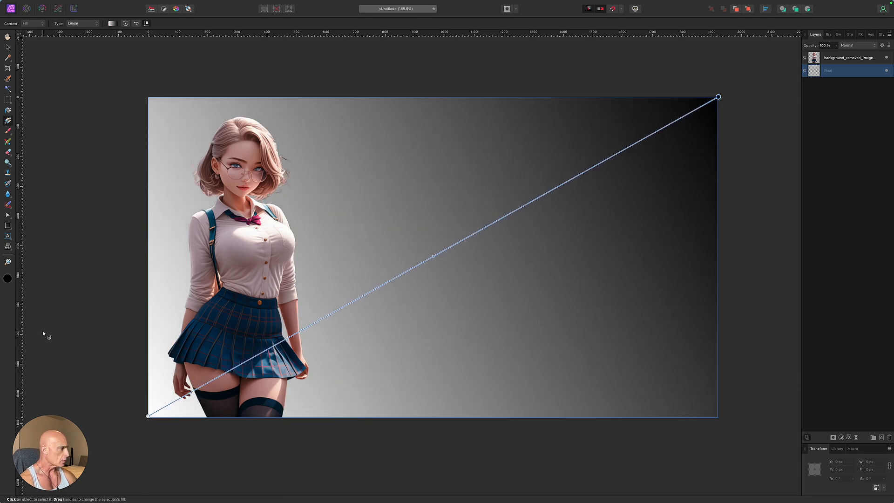
- Set the gradient's top-right stop to a sky blue, about #85C3EA
left_click(7, 279)
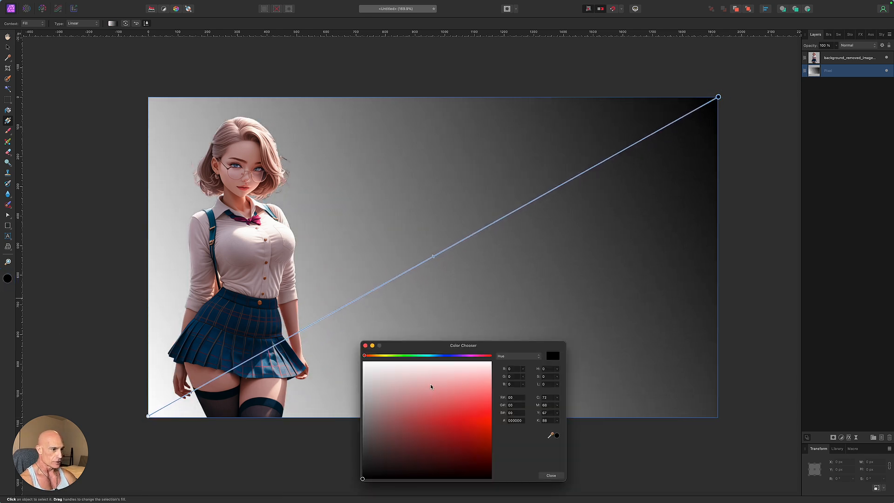
left_click(435, 356)
left_click(443, 391)
left_click_drag(443, 391, 453, 395)
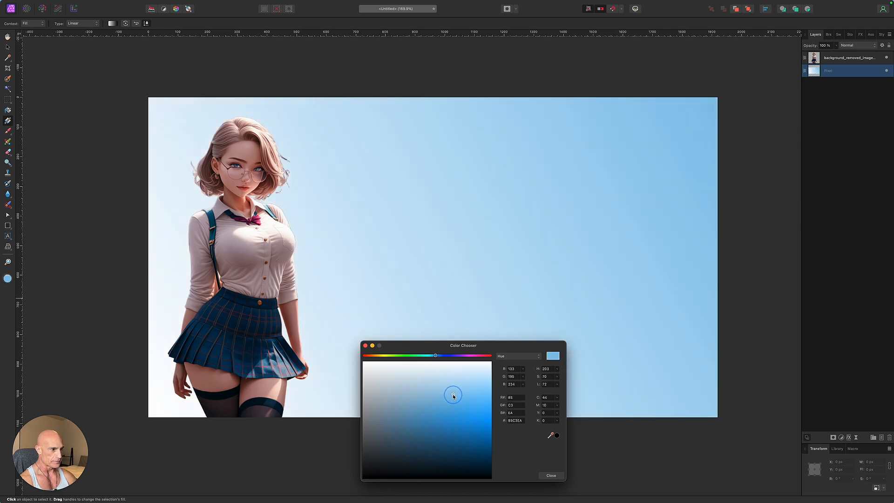
- Set the gradient's bottom-left stop to a pale blue, about #D3DFF1
left_click(149, 416)
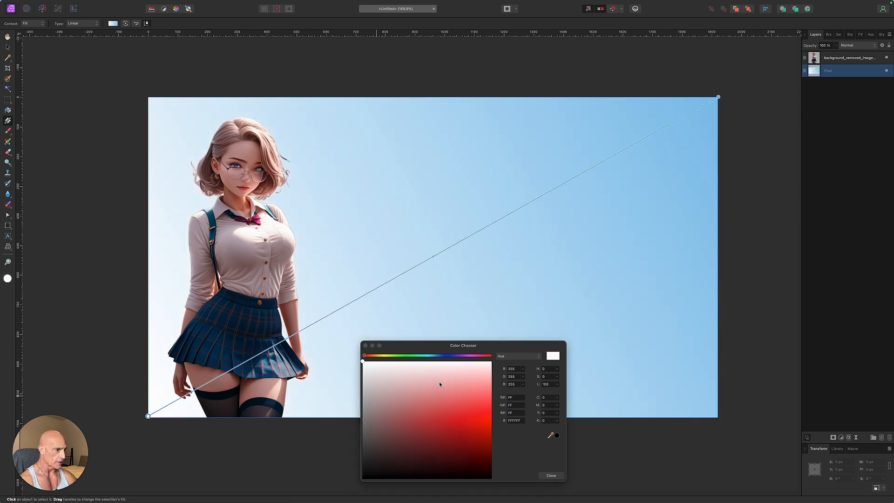
left_click(440, 356)
left_click_drag(438, 382, 427, 375)
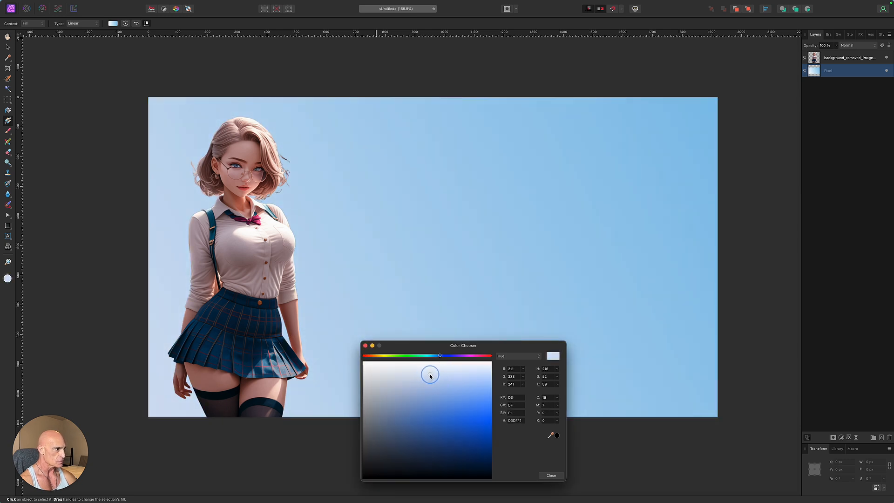
left_click(551, 476)
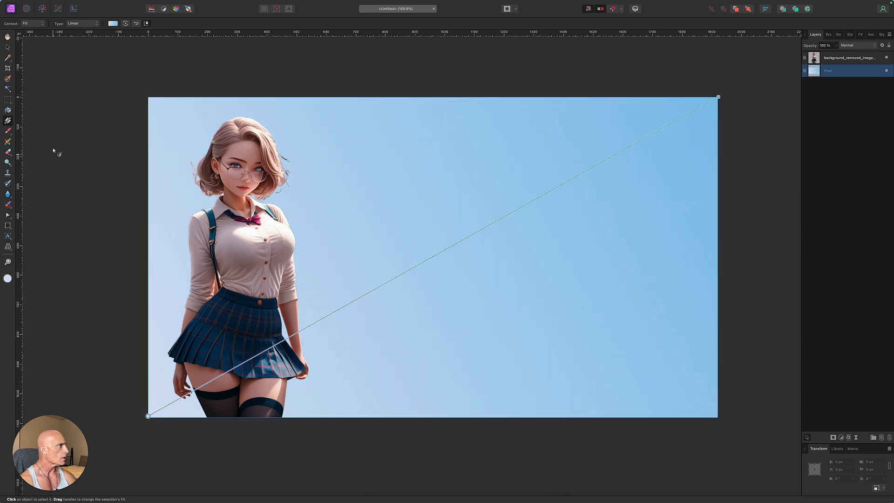
- Copy a vertical strip about 9 px wide and 1011 px tall through the character's centre onto its own layer, and clear the selection
left_click(7, 47)
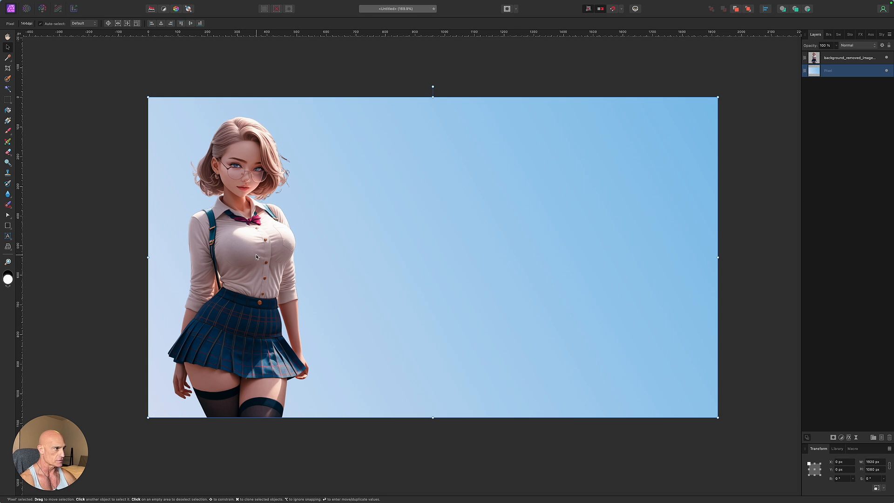
left_click(235, 86)
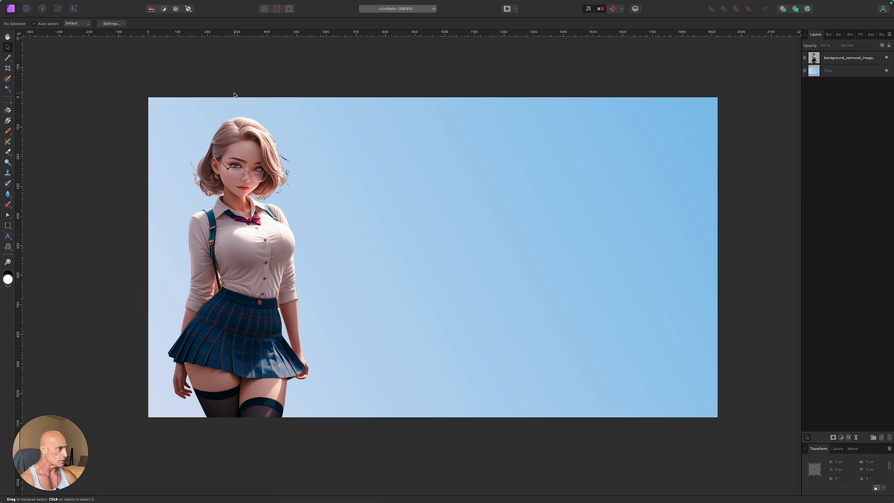
left_click(816, 59)
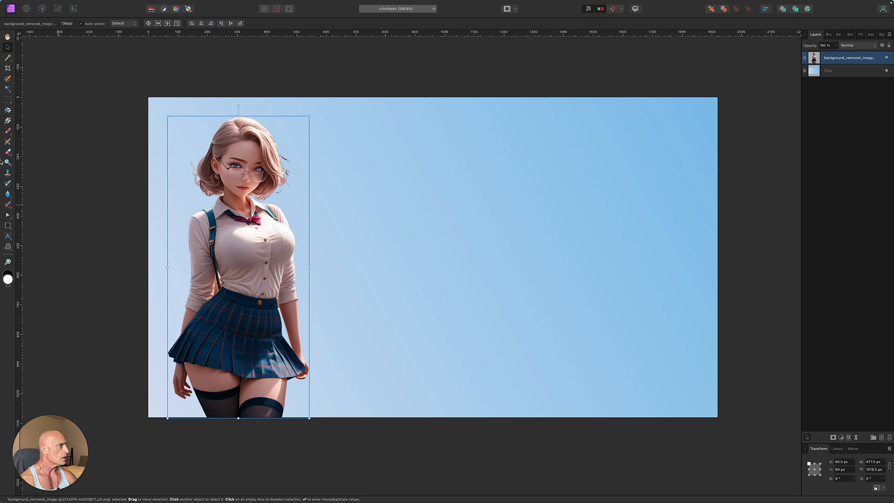
left_click(8, 101)
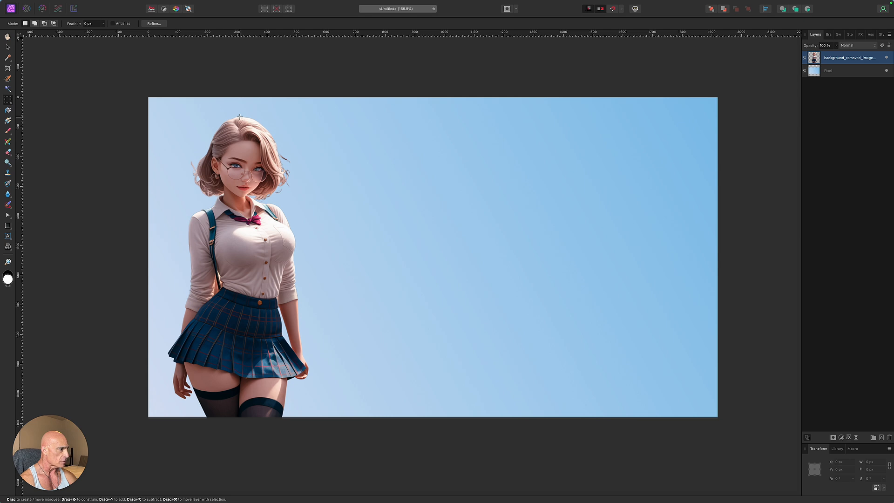
left_click_drag(240, 116, 239, 418)
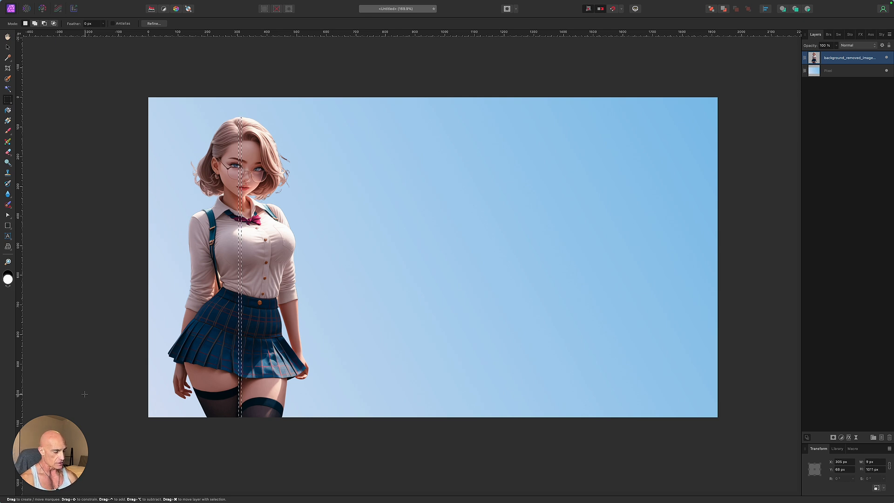
key("super+c")
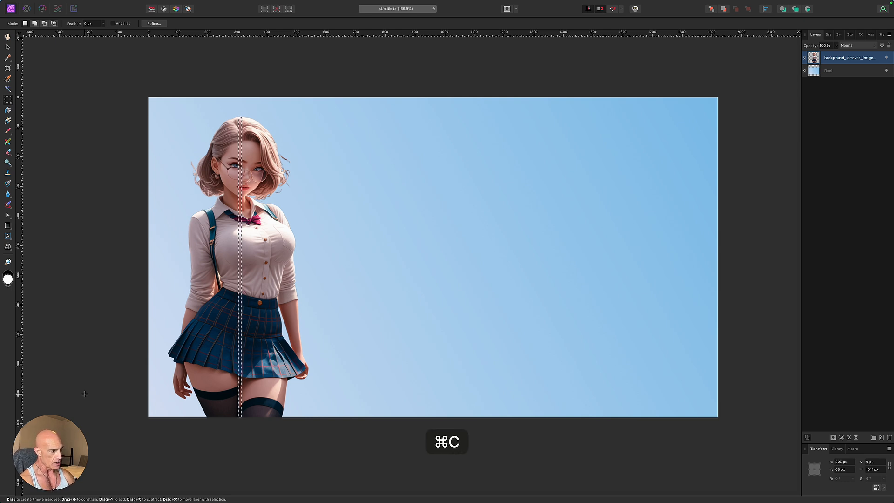
key("super+v")
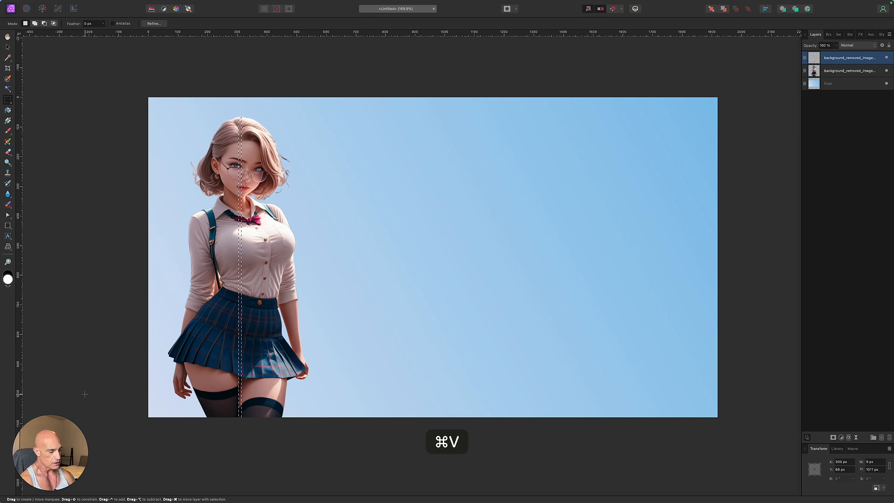
key("super+d")
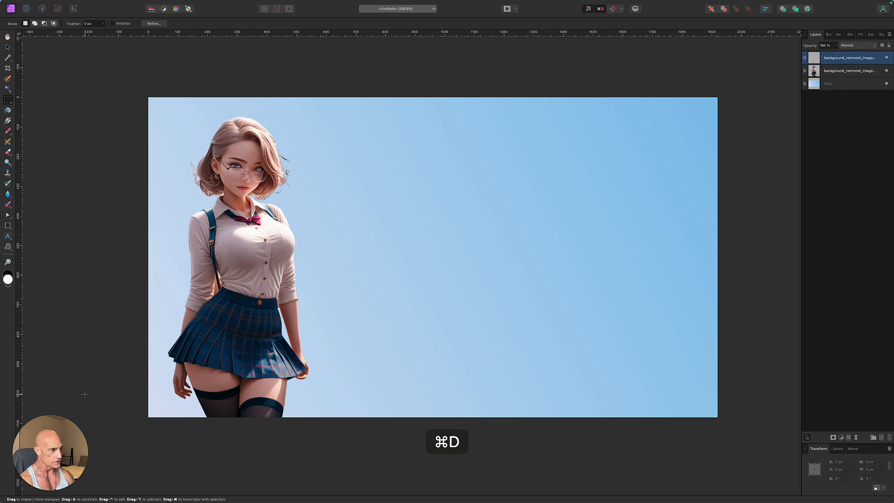
- Stretch the pasted strip horizontally beyond both canvas sides, and rasterize and trim it to the canvas
left_click(8, 48)
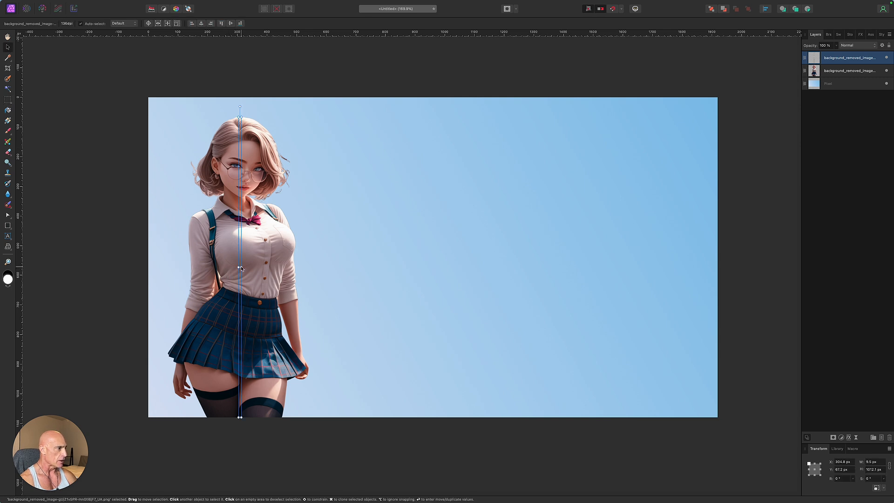
scroll(239, 269, "down", 3)
scroll(240, 251, "up", 1)
scroll(241, 212, "down", 5)
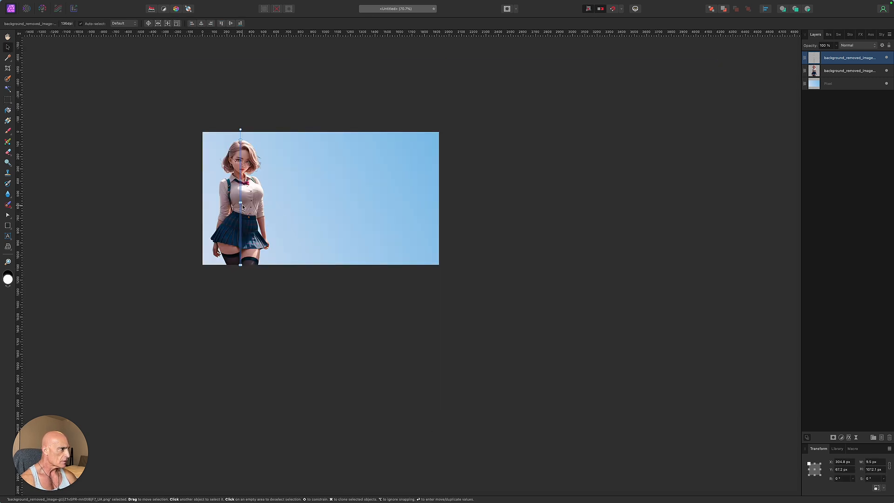
mouse_move(240, 203)
left_mouse_down()
mouse_move(435, 201)
mouse_move(504, 219)
left_mouse_up()
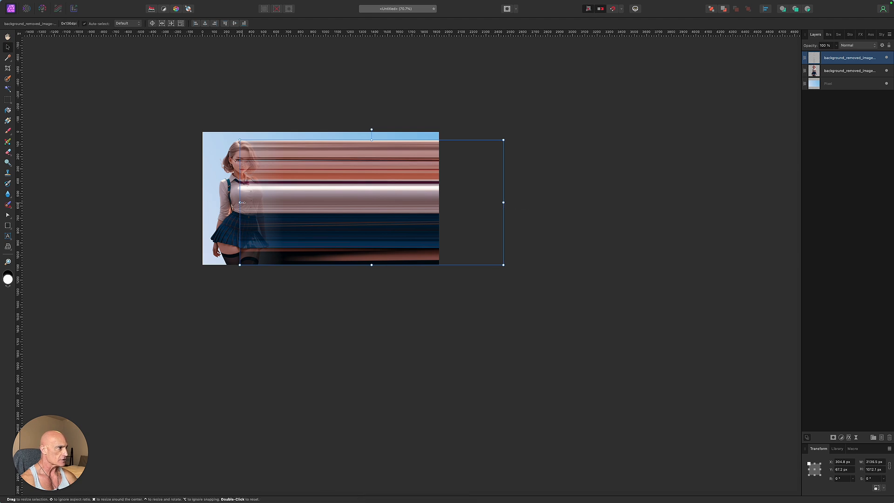
left_click_drag(239, 203, 114, 202)
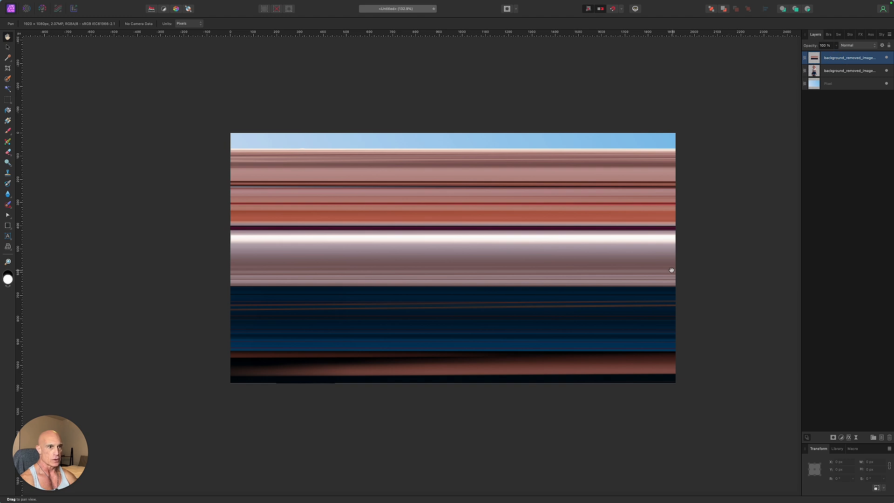
right_click(841, 60)
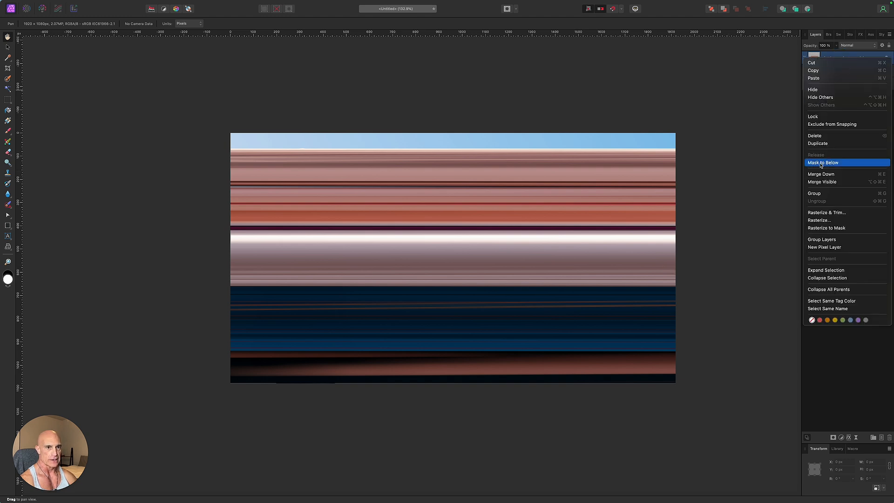
left_click(822, 211)
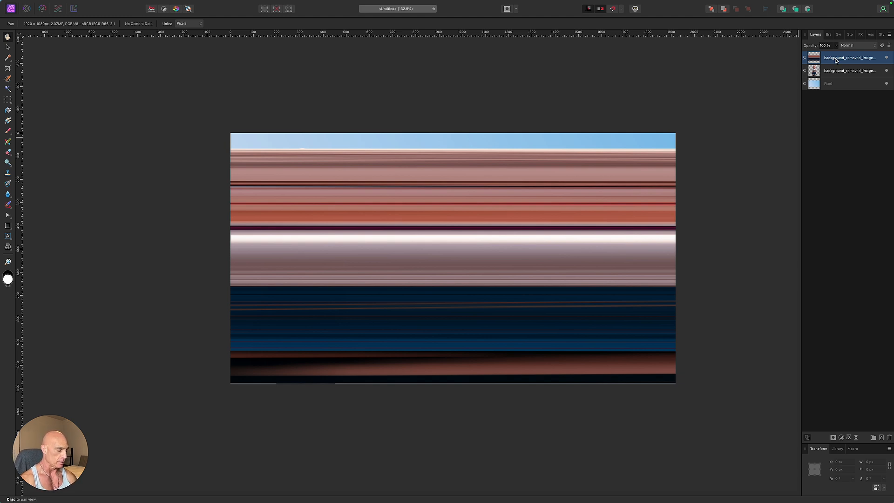
- Duplicate the stretched streak layer, hide one copy, and place the other between the character and the gradient background
key("super+j")
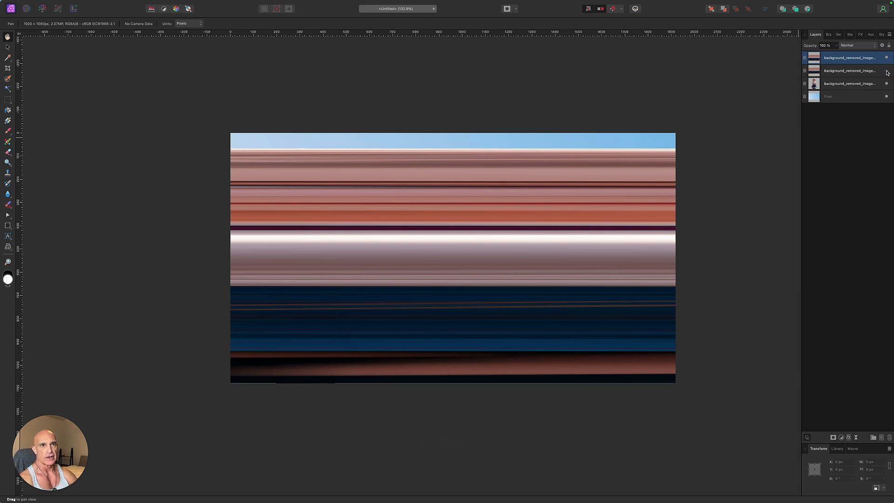
left_click_drag(835, 60, 839, 91)
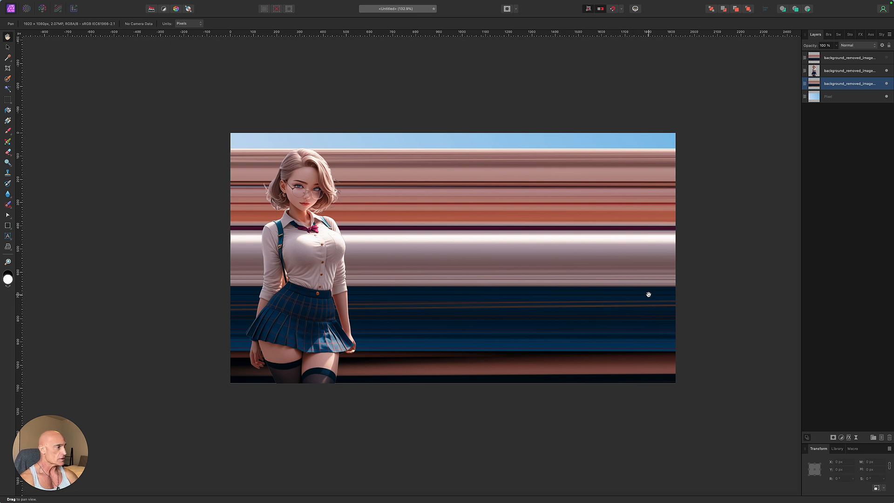
- Start a Mesh Warp on the visible streak layer, adding vertical divisions through the character's centre and just right of her
left_click(8, 247)
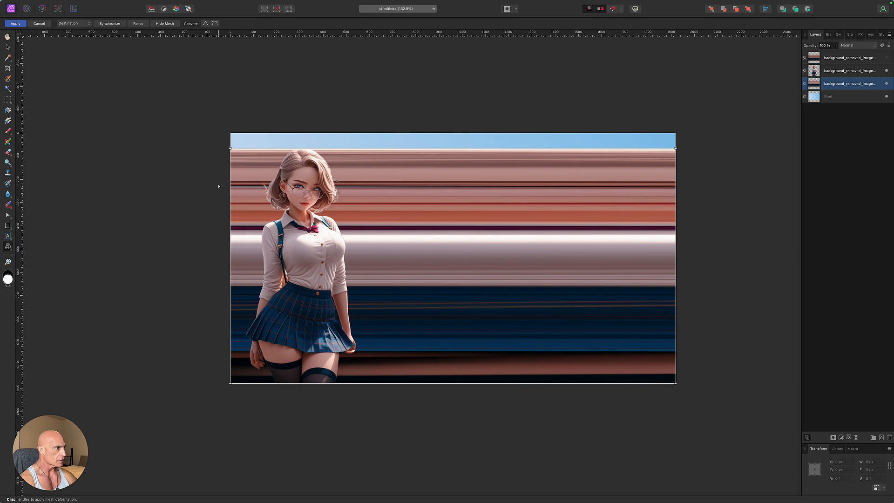
left_click(301, 148)
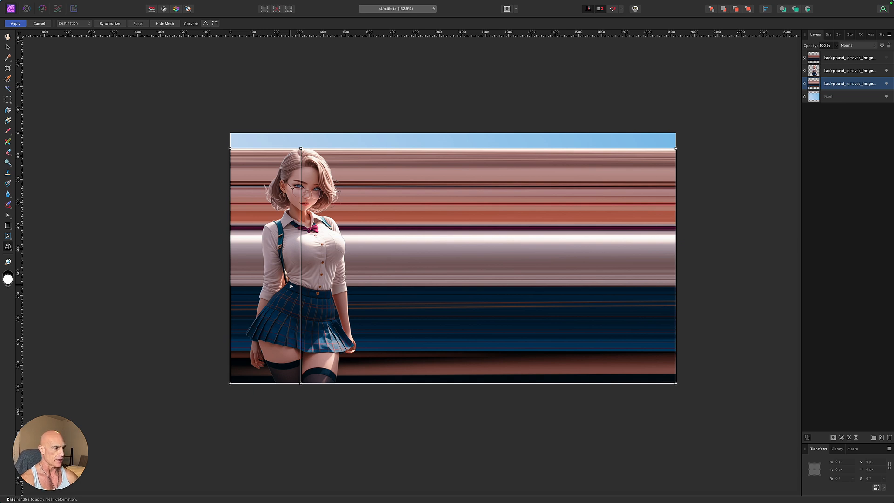
left_click(381, 148)
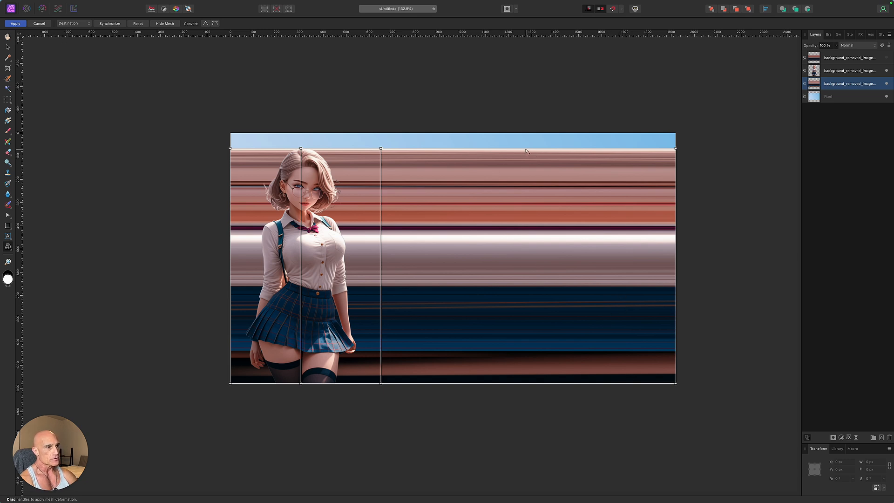
- Bend the top edge of the streak mesh into a deep downward curve that starts beside the character's head
left_click_drag(526, 150, 525, 225)
left_click_drag(381, 148, 359, 162)
left_click_drag(456, 264, 452, 229)
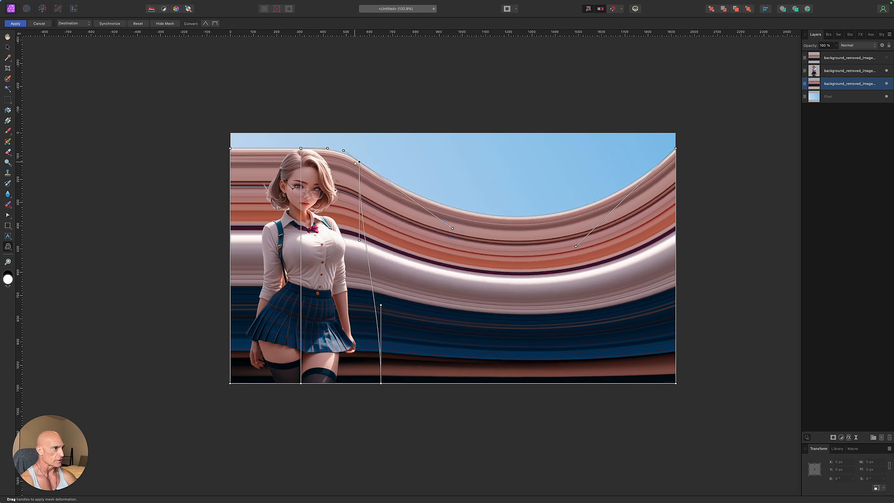
left_click_drag(359, 161, 348, 163)
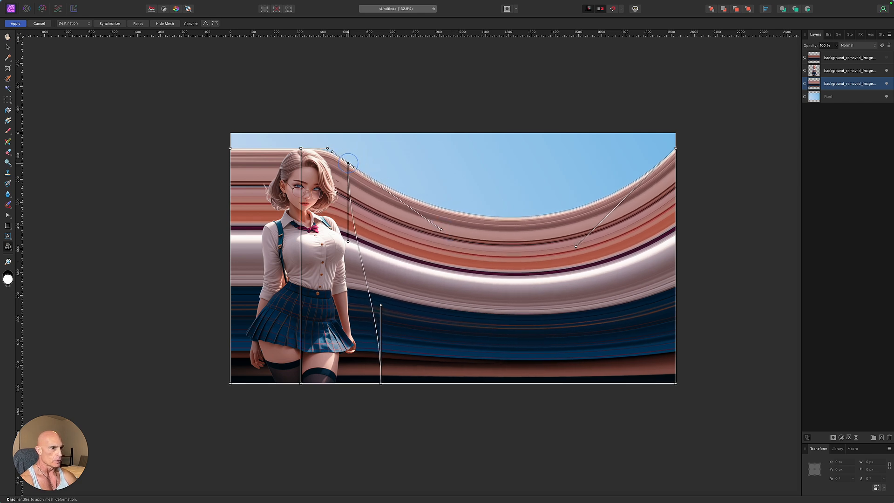
- Narrow the streaks' right end into the canvas's upper-right corner and smooth the top curve leading into it
left_click_drag(676, 228, 676, 182)
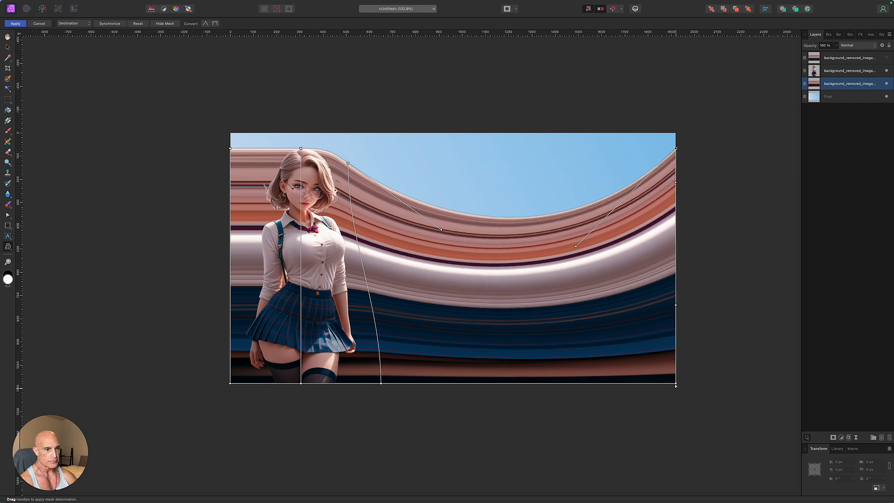
left_click_drag(676, 386, 682, 211)
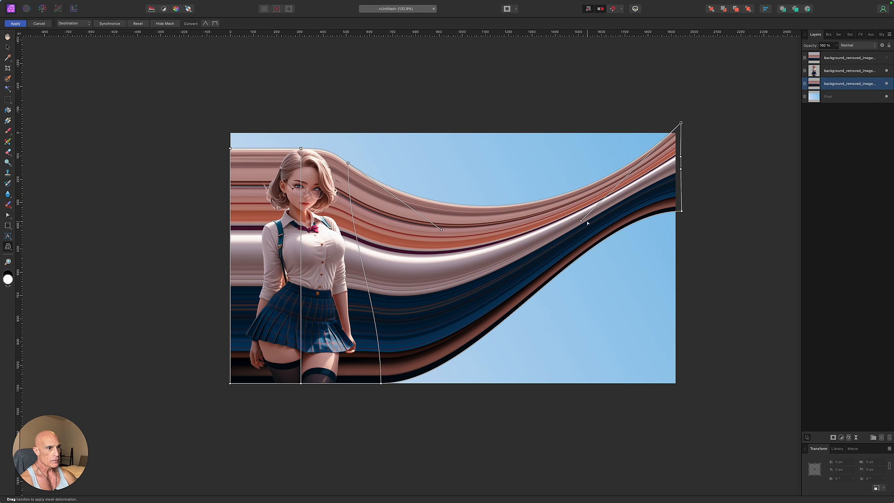
left_click_drag(582, 223, 574, 199)
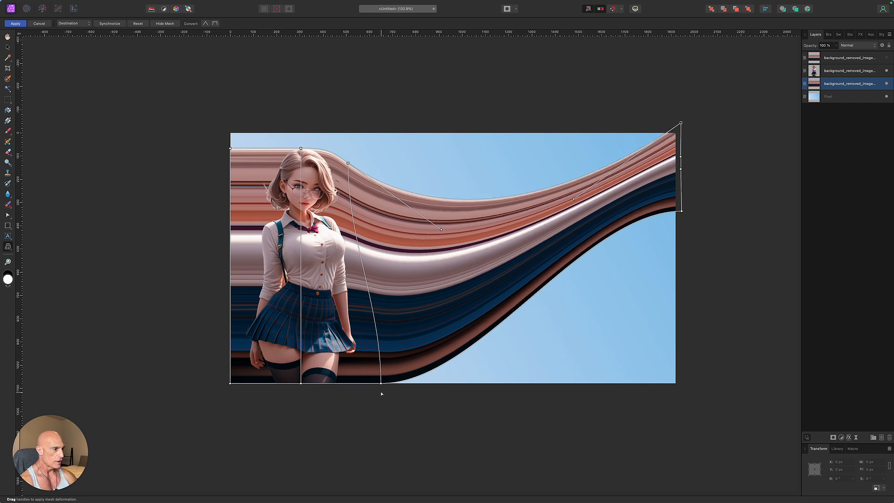
- Straighten the mesh division right of the character by moving its lower node under her arm, and smooth the streaks' lower and right edges
left_click_drag(381, 384, 346, 384)
left_click_drag(445, 385, 471, 385)
left_click_drag(582, 215, 581, 222)
left_click_drag(681, 124, 683, 111)
left_click_drag(681, 175, 673, 176)
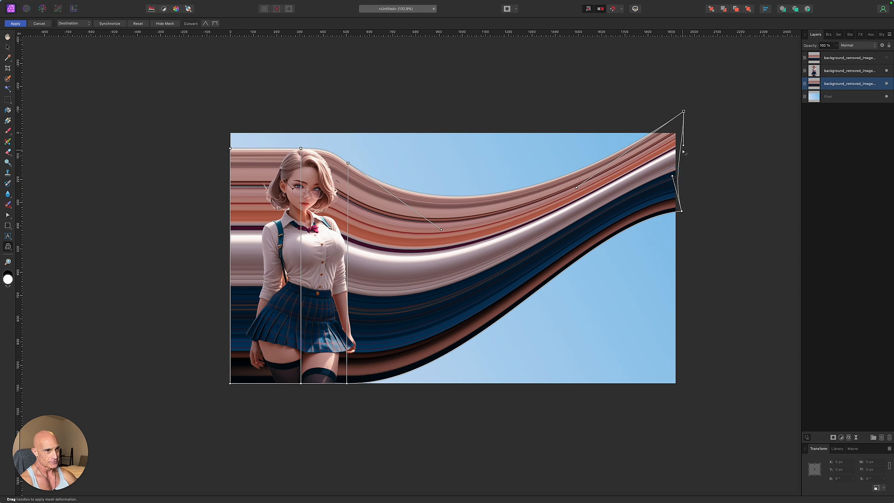
- Curve the mesh's right end inward, soften the top bend beside the character's head, and apply the mesh warp
left_click_drag(684, 146, 672, 158)
left_click_drag(348, 163, 326, 153)
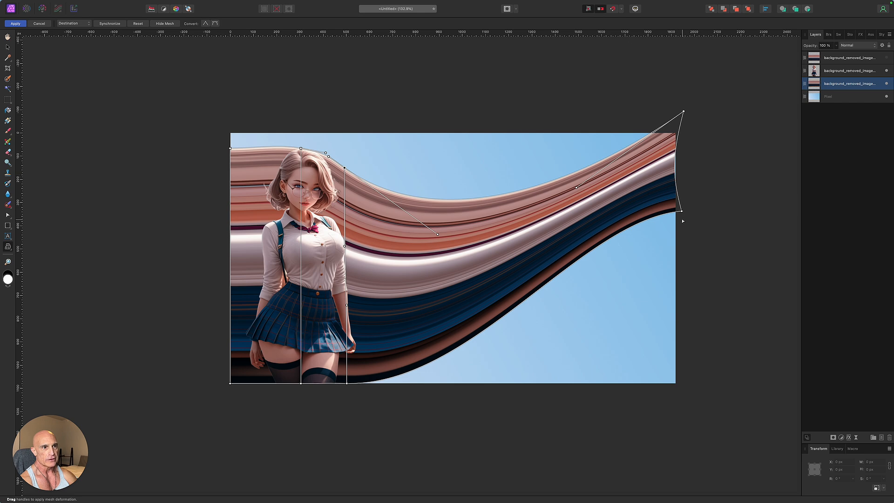
mouse_move(682, 212)
left_mouse_down()
mouse_move(799, 250)
mouse_move(681, 215)
left_mouse_up()
key("super+z")
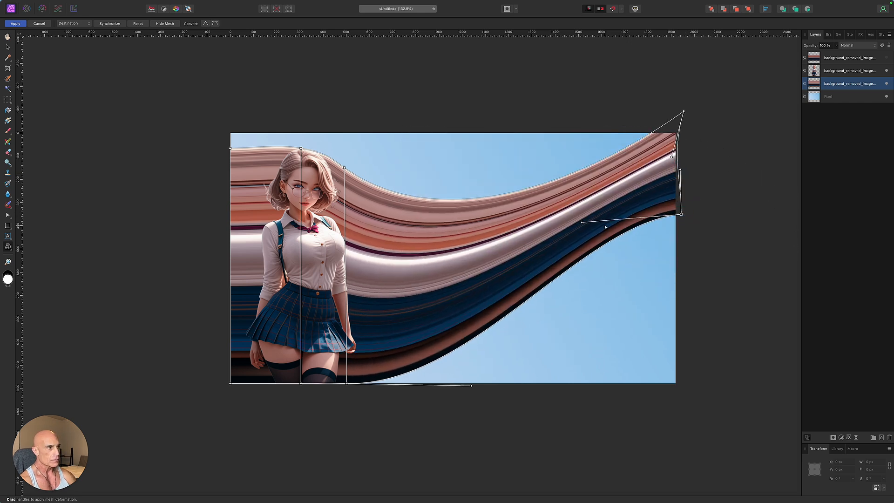
left_click(15, 23)
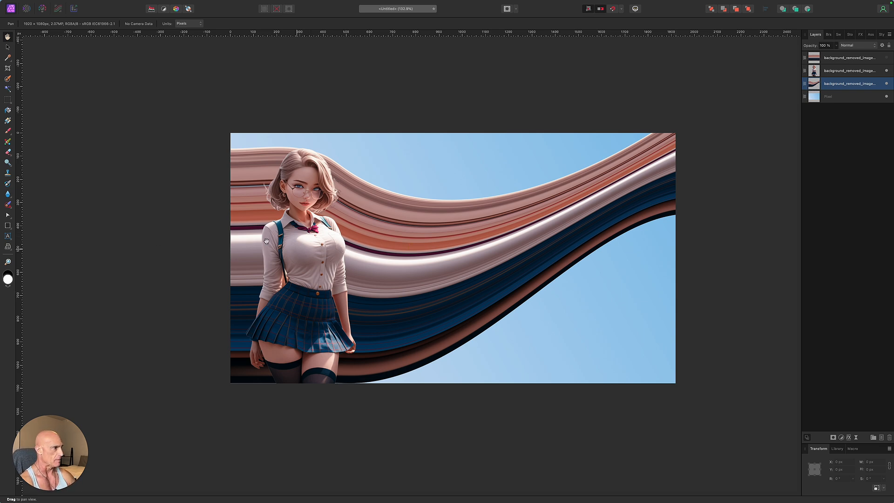
- Erase the part of the warped streaks that extends to the left of the character
left_click(8, 152)
mouse_move(245, 344)
left_mouse_down()
mouse_move(258, 374)
mouse_move(270, 376)
mouse_move(223, 331)
mouse_move(230, 343)
mouse_move(256, 219)
mouse_move(240, 318)
mouse_move(252, 339)
mouse_move(286, 151)
mouse_move(228, 199)
left_mouse_up()
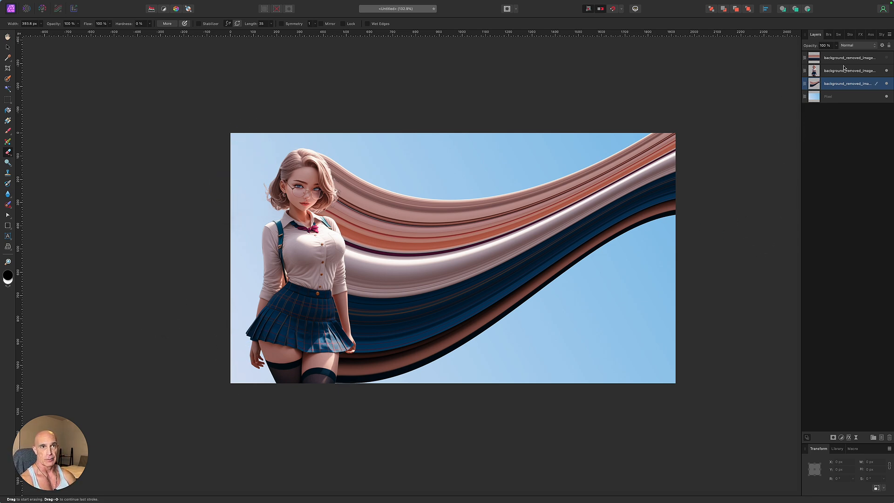
- Show the hidden topmost streak layer and flip it vertically
left_click(887, 58)
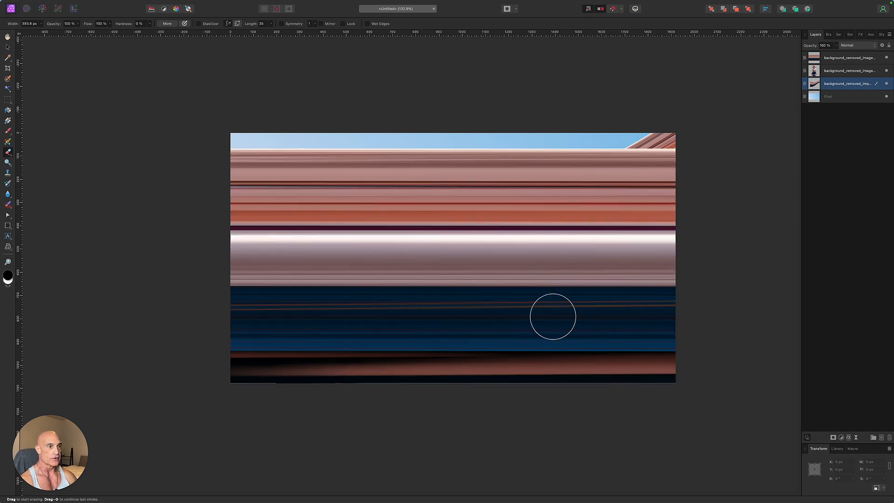
key("v")
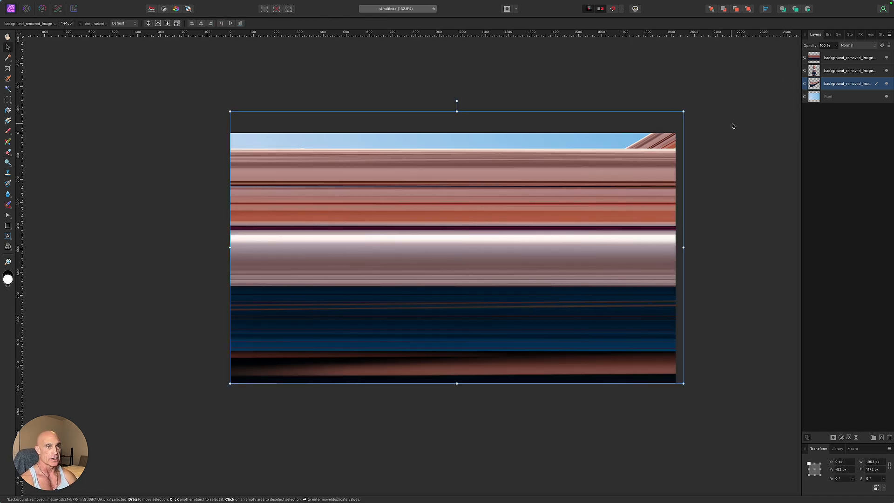
left_click(849, 58)
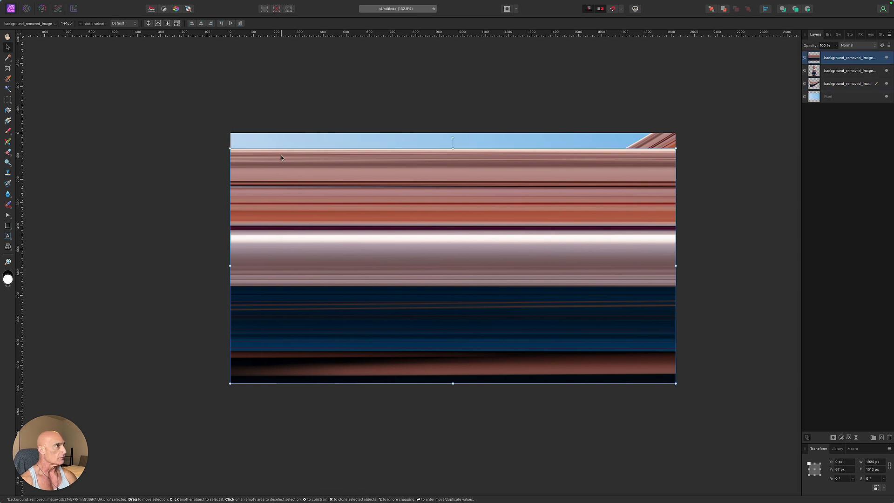
mouse_move(148, 2)
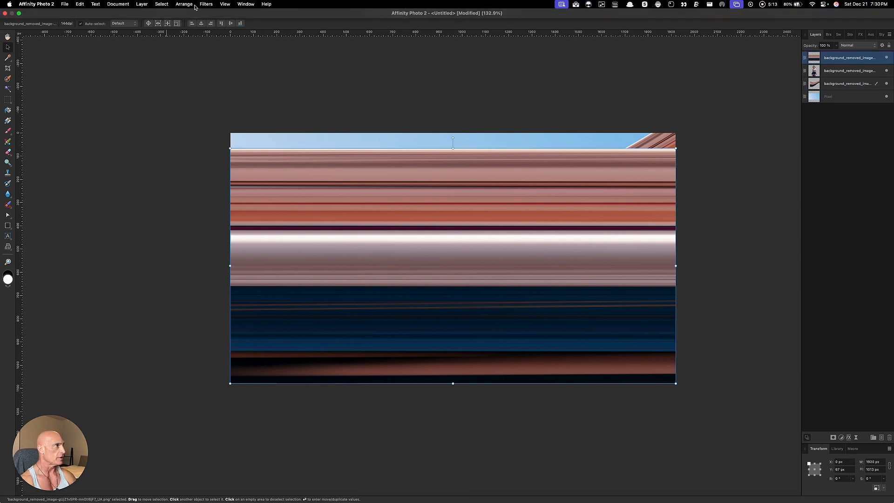
left_click(185, 4)
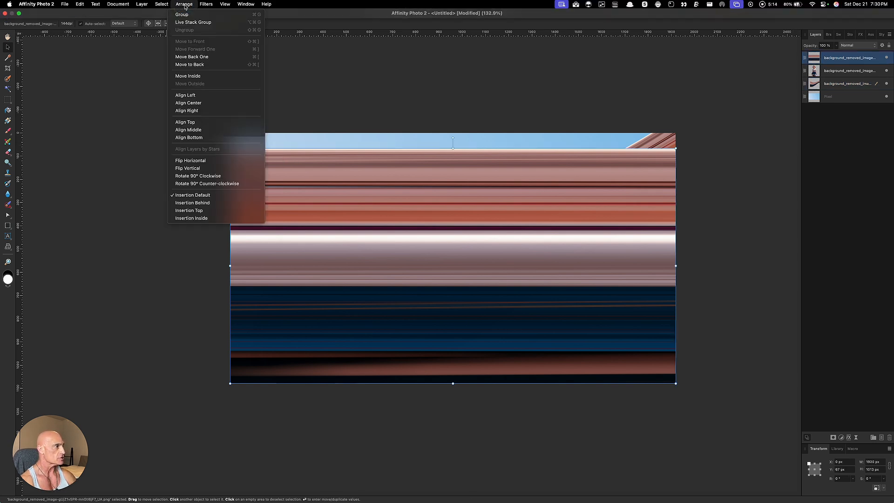
left_click(188, 169)
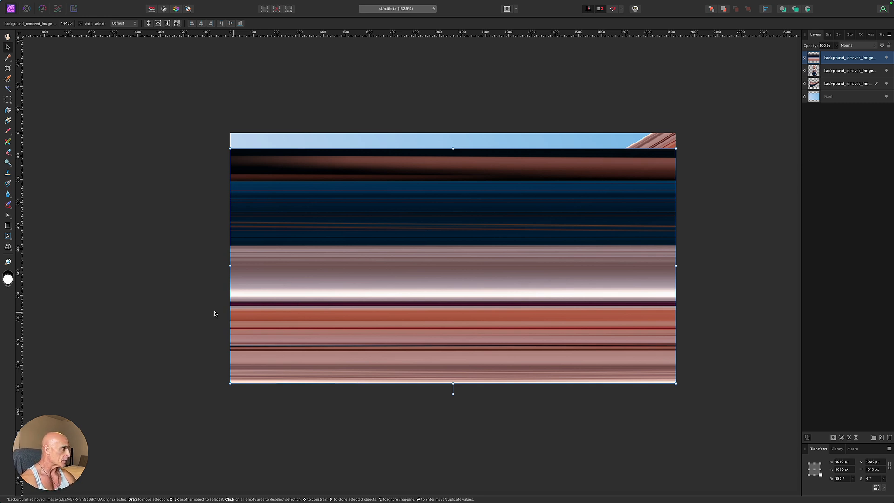
- Start a Mesh Warp on the flipped streaks, bending the top edge deeply downward and moving the upper-right corner lower, beyond the canvas edge
left_click(8, 247)
left_click_drag(457, 149, 468, 266)
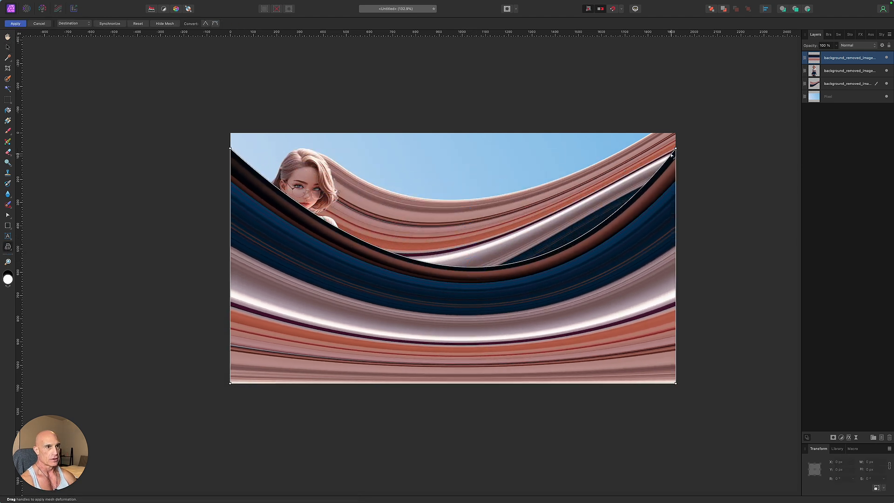
left_click_drag(676, 149, 709, 219)
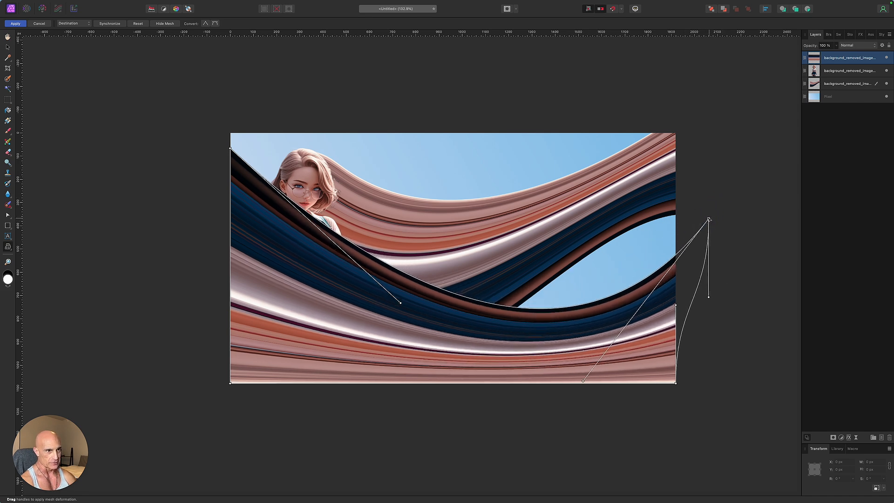
key("super+z")
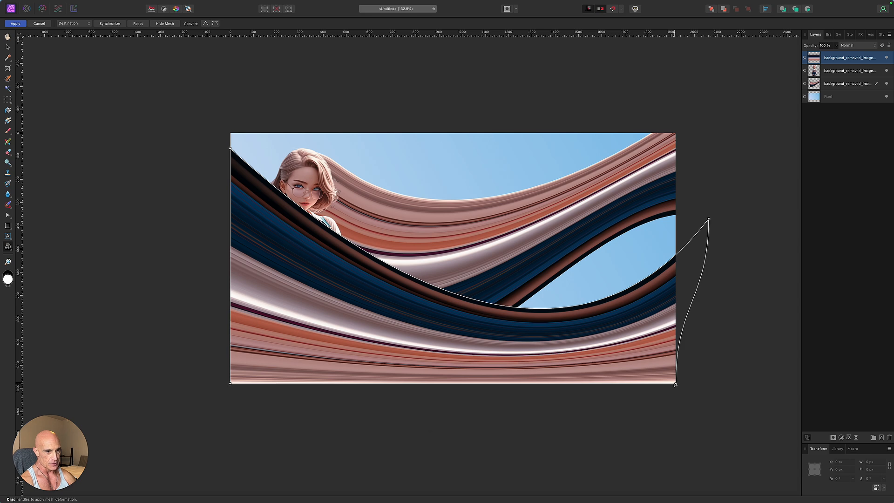
- Raise the lower-right corner past the canvas edge and gather both left corners into a narrow point beside the character's arm, curving the edges between
left_click_drag(676, 383, 726, 331)
left_click_drag(577, 331, 577, 422)
left_click_drag(230, 149, 236, 242)
left_click_drag(236, 320, 236, 250)
left_click_drag(230, 305, 236, 262)
left_click_drag(388, 330, 392, 410)
left_click_drag(524, 344, 559, 333)
left_click_drag(236, 241, 390, 391)
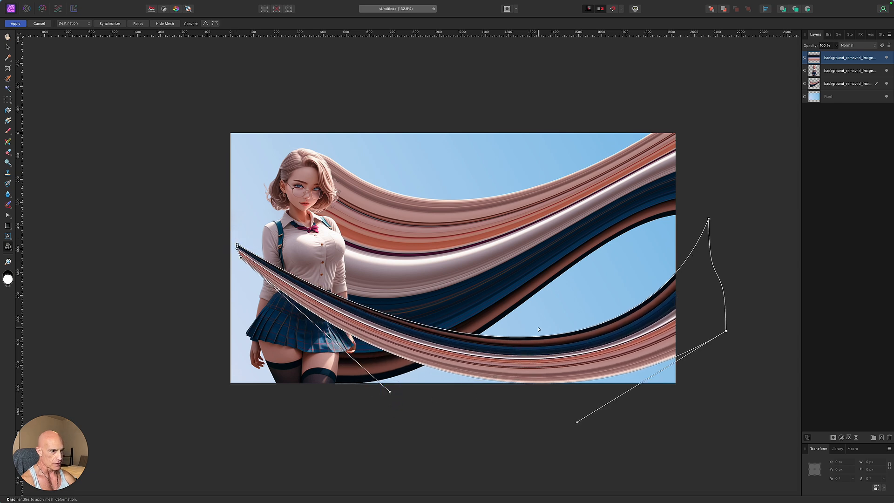
- Refine the lower streak band's curves, right end and left tip so it sweeps smoothly across the skirt, and apply the mesh warp
left_click_drag(537, 338, 574, 380)
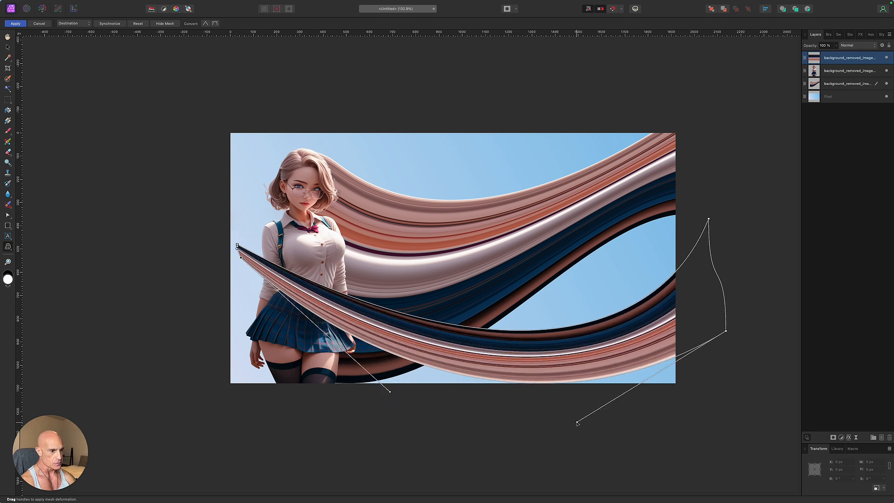
left_click_drag(577, 422, 578, 411)
left_click_drag(709, 219, 720, 214)
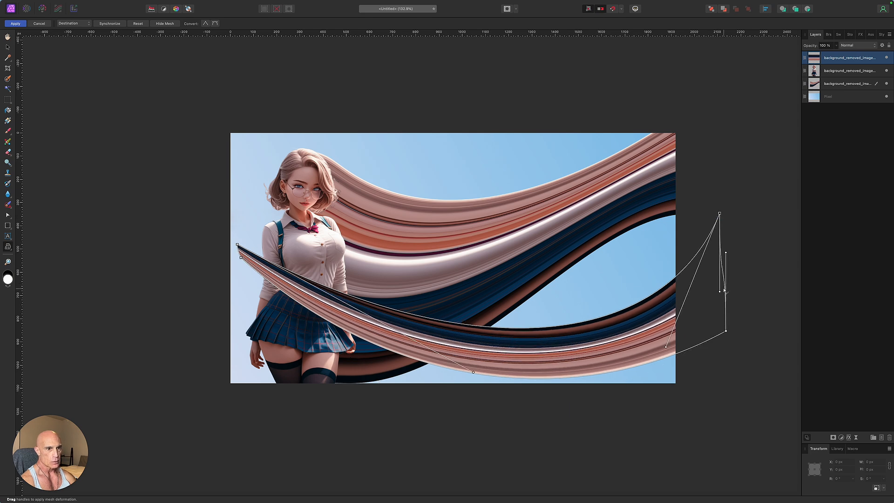
left_click_drag(721, 291, 755, 282)
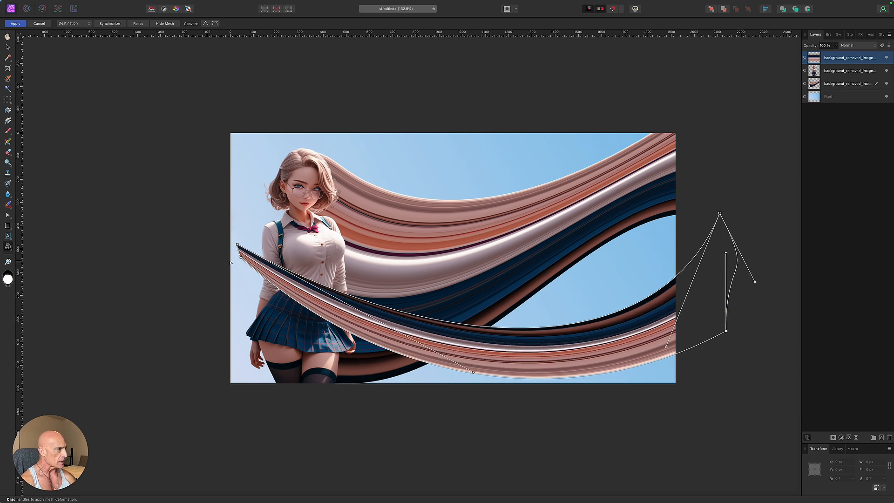
left_click_drag(473, 372, 455, 381)
left_click_drag(241, 257, 247, 261)
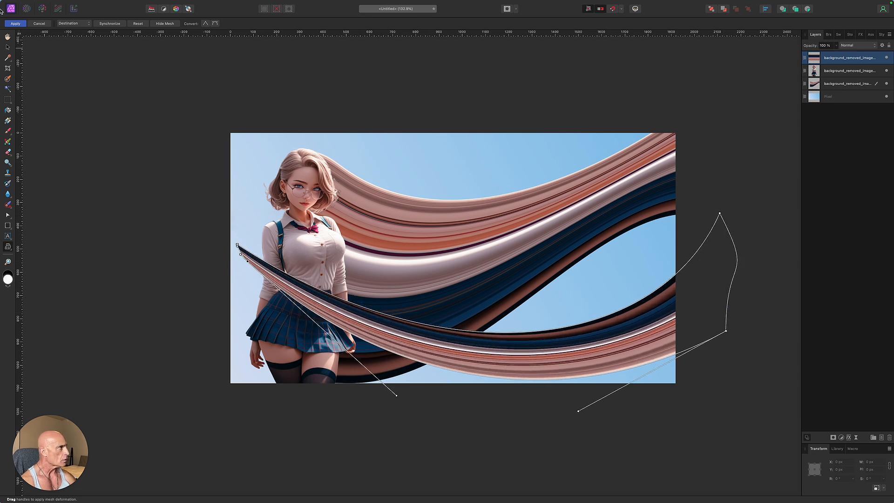
left_click(16, 24)
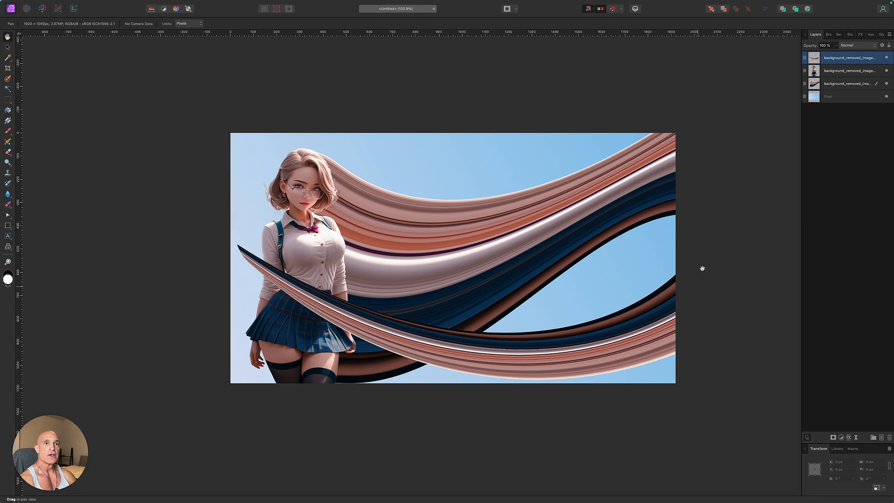
- Set the blend mode of both warped streak layers to Screen
left_click(847, 46)
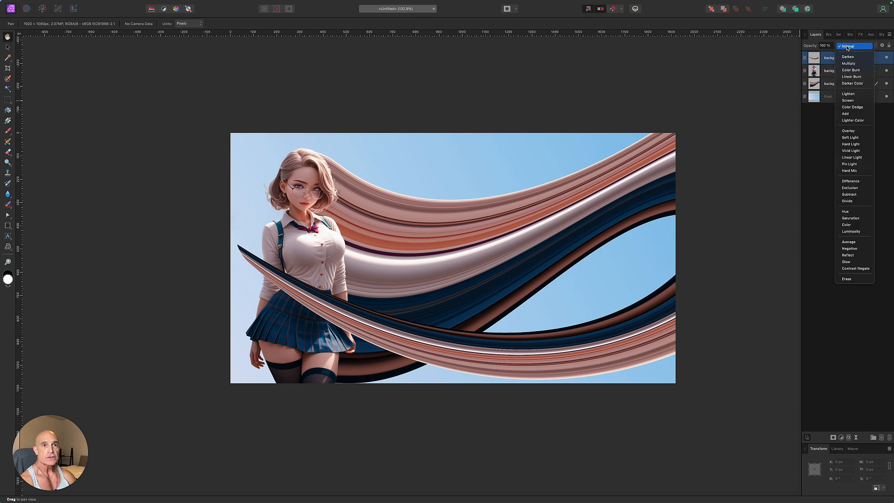
left_click(847, 101)
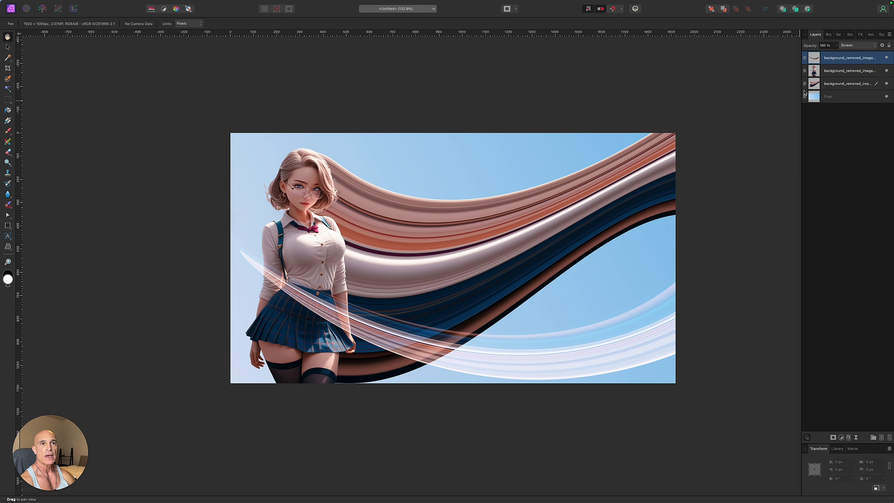
left_click(838, 84)
left_click(844, 46)
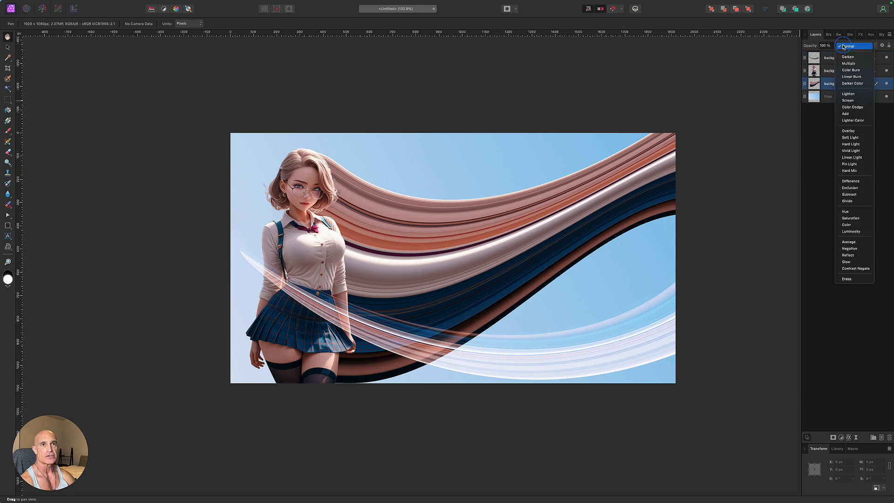
left_click(847, 101)
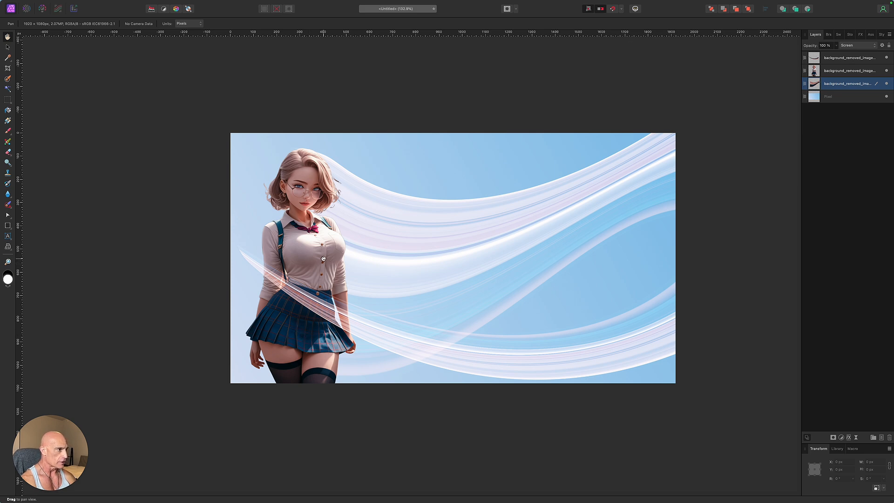
- Duplicate the character layer and give the lower copy a black Color Overlay layer effect
left_click(835, 72)
key("super")
key("super+j")
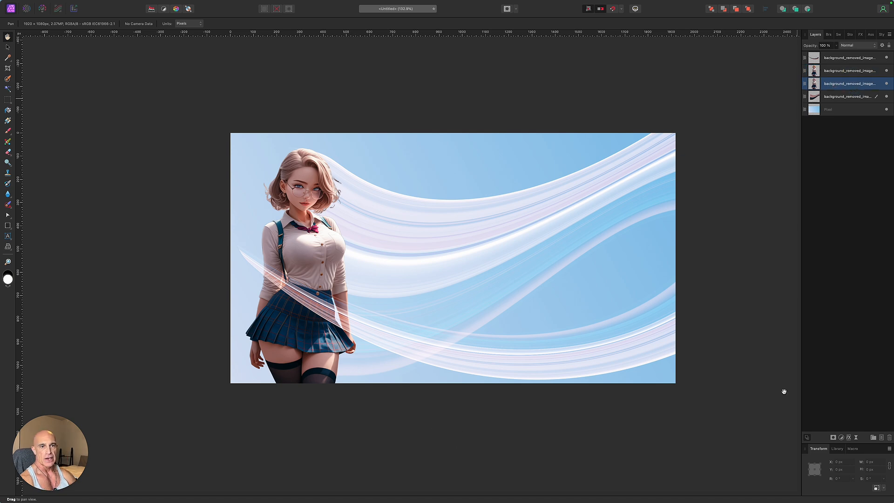
left_click(849, 438)
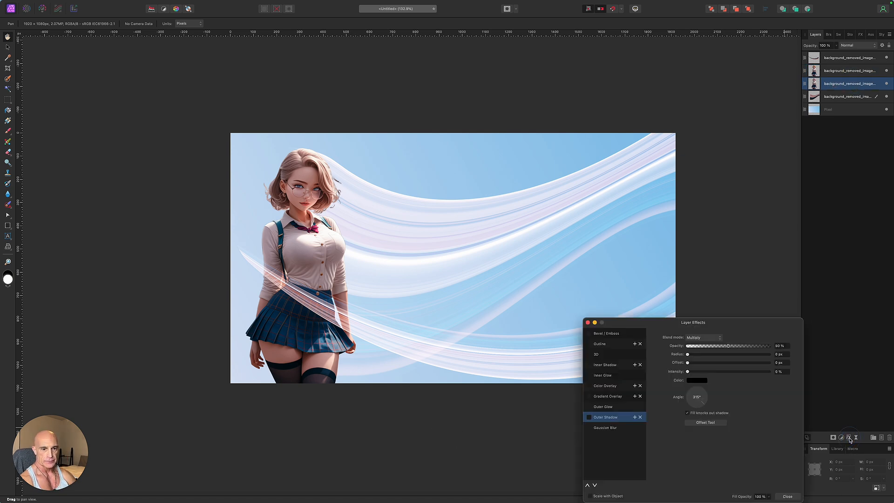
left_click(589, 386)
left_click(605, 386)
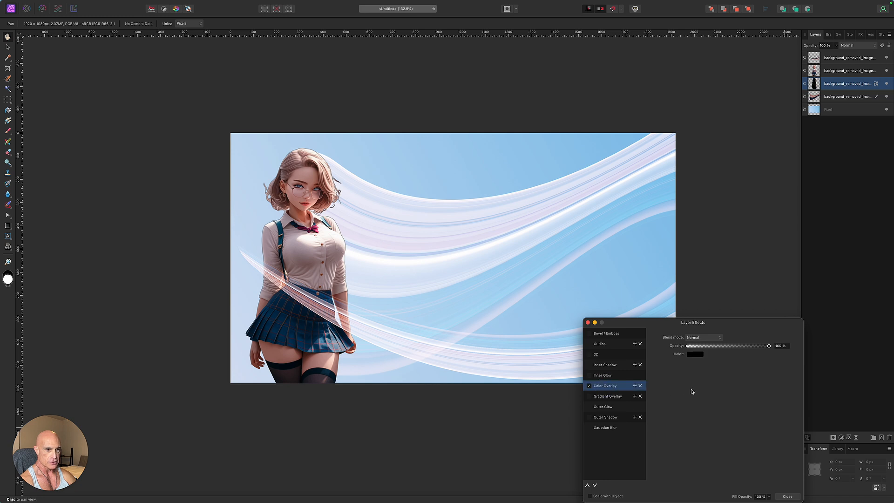
left_click(588, 323)
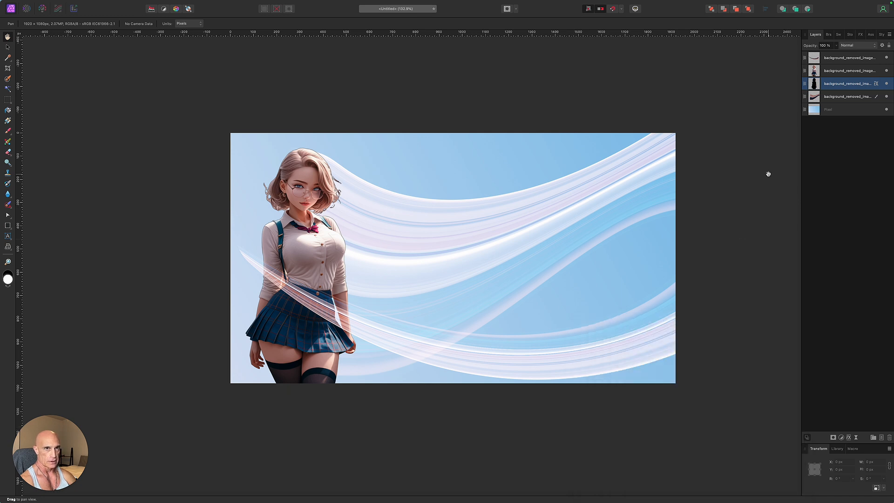
- Offset the black character copy slightly right and down, and rasterize and trim it
key("v")
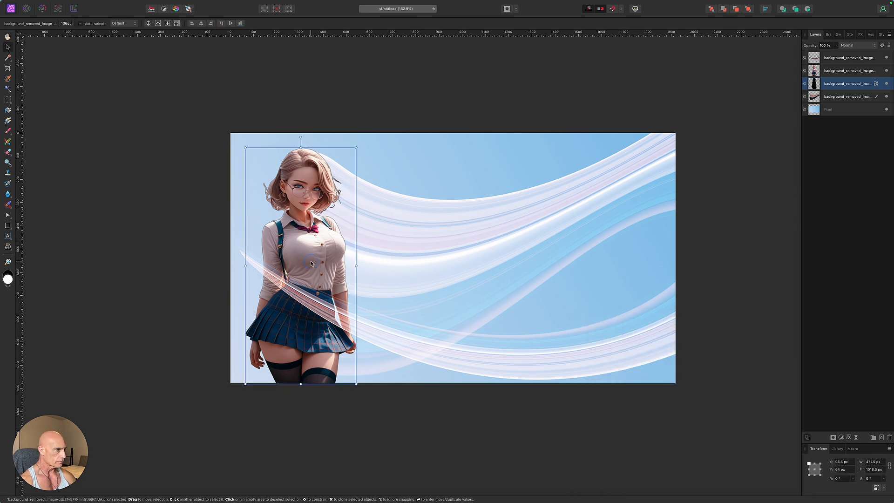
left_click_drag(312, 265, 317, 267)
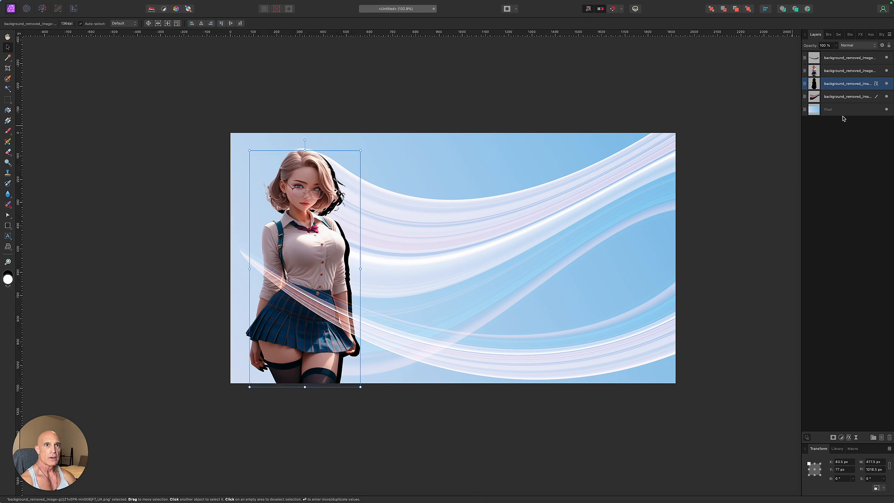
right_click(829, 86)
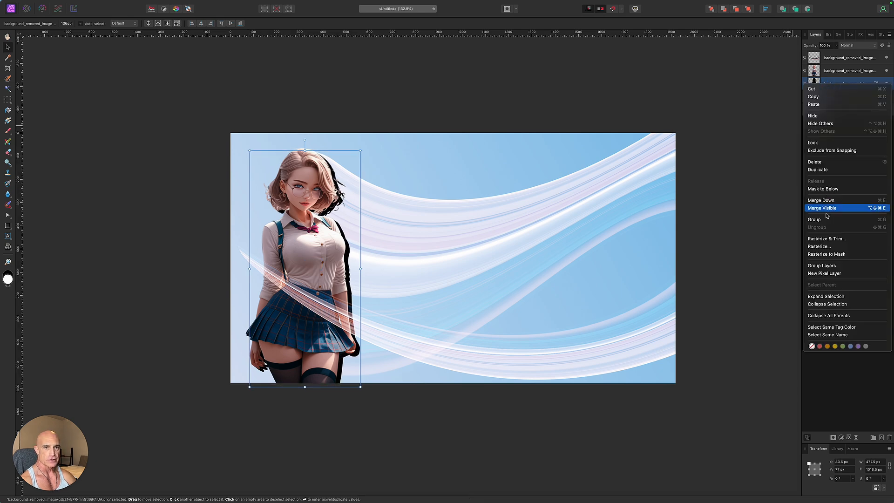
left_click(828, 239)
key("e")
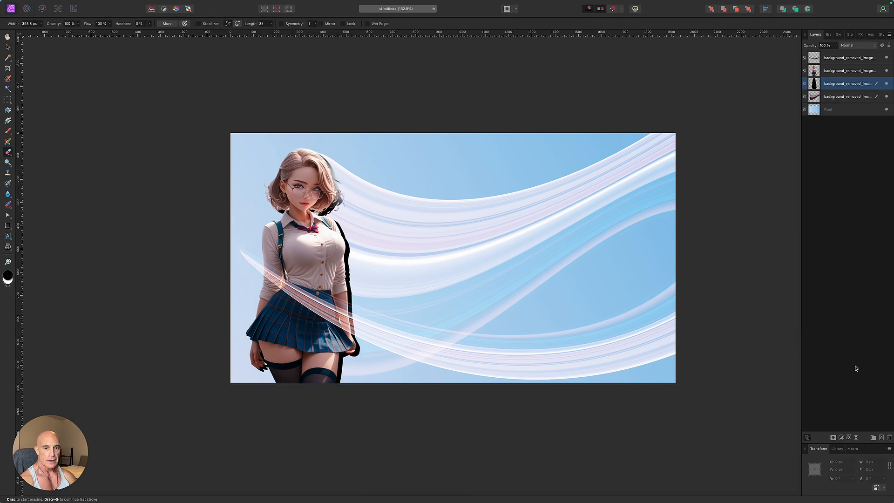
- Add a live Gaussian Blur to the black copy to soften it into a shadow
left_click(856, 439)
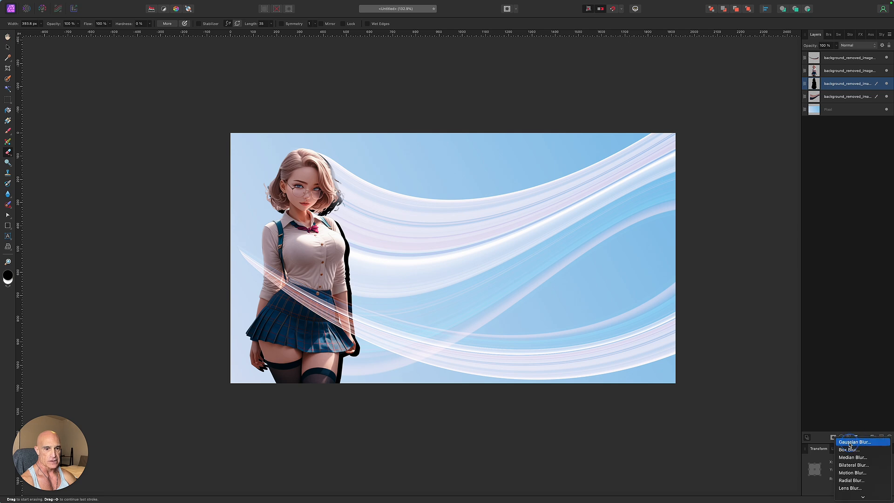
left_click(851, 445)
left_click_drag(683, 469, 730, 470)
- Lower the shadow layer's opacity to about 75%, nudge it slightly left, and deselect it
left_click(838, 84)
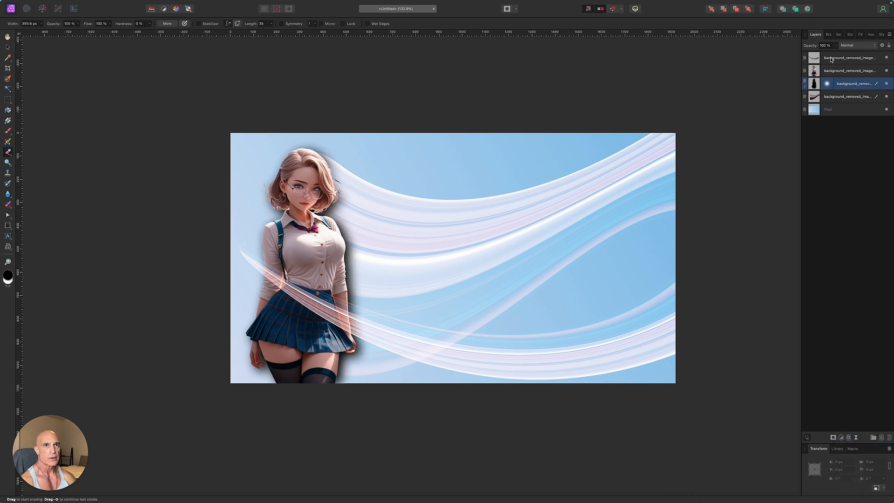
left_click_drag(836, 46, 820, 55)
key("v")
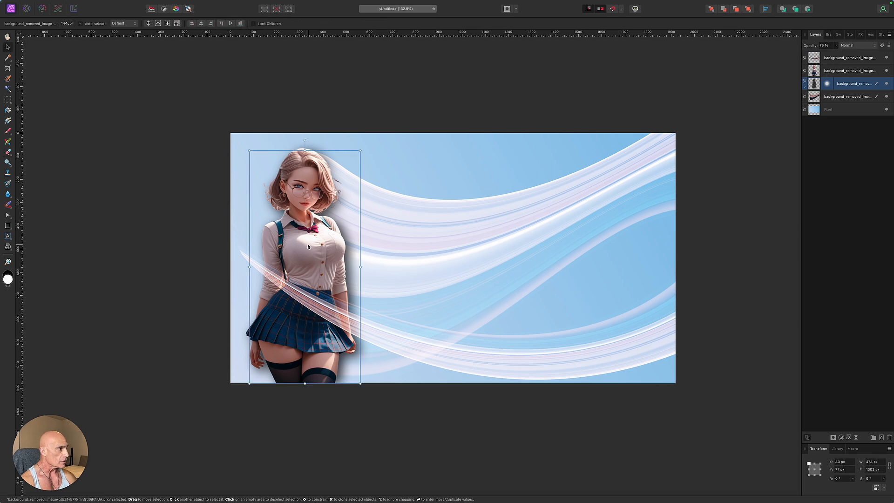
left_click_drag(308, 246, 306, 248)
left_click(196, 209)
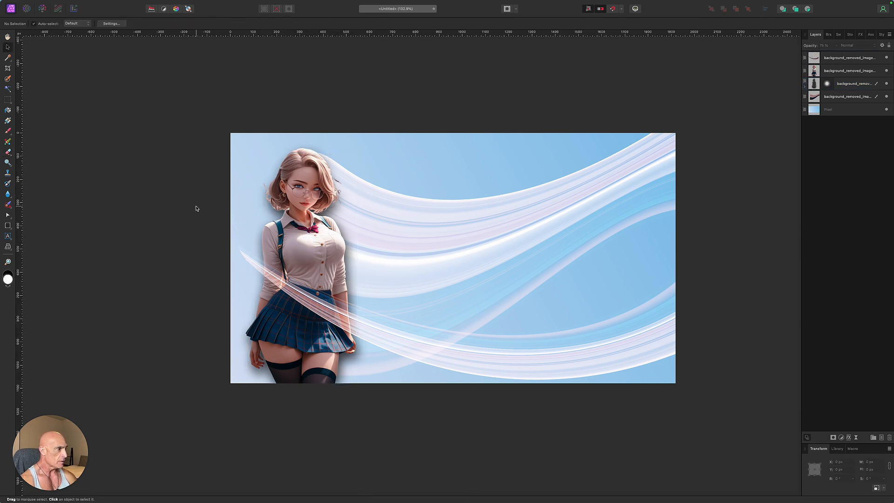